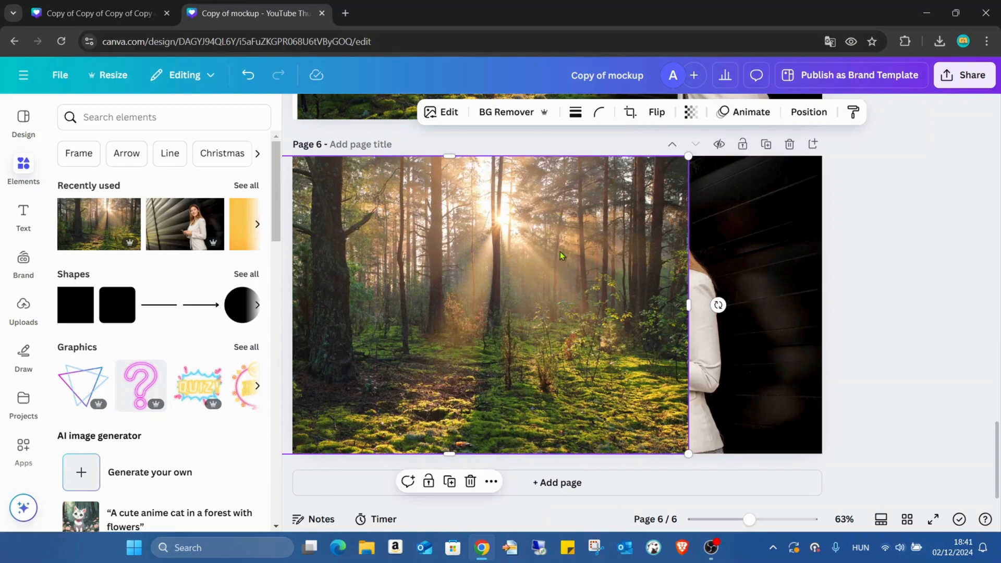
# Open the Image Blender app and start blending the forest photo on page 6
pyautogui.scroll(-3, 24, 391)
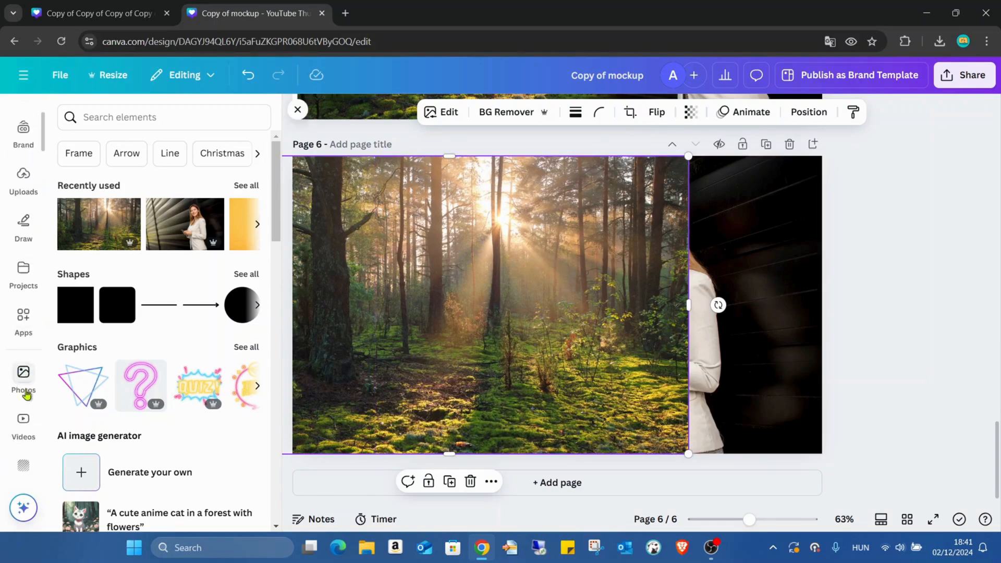
pyautogui.click(23, 328)
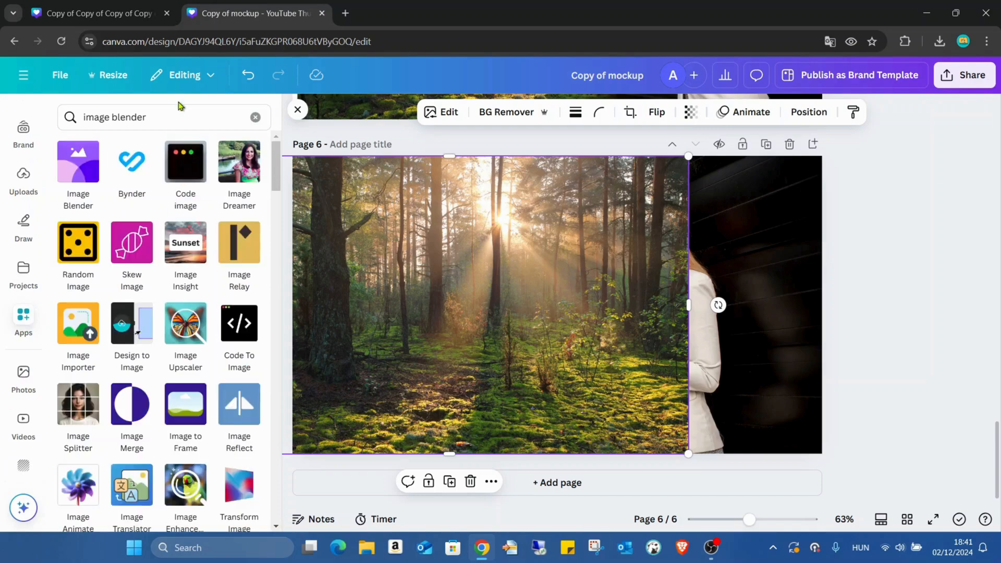
pyautogui.click(84, 150)
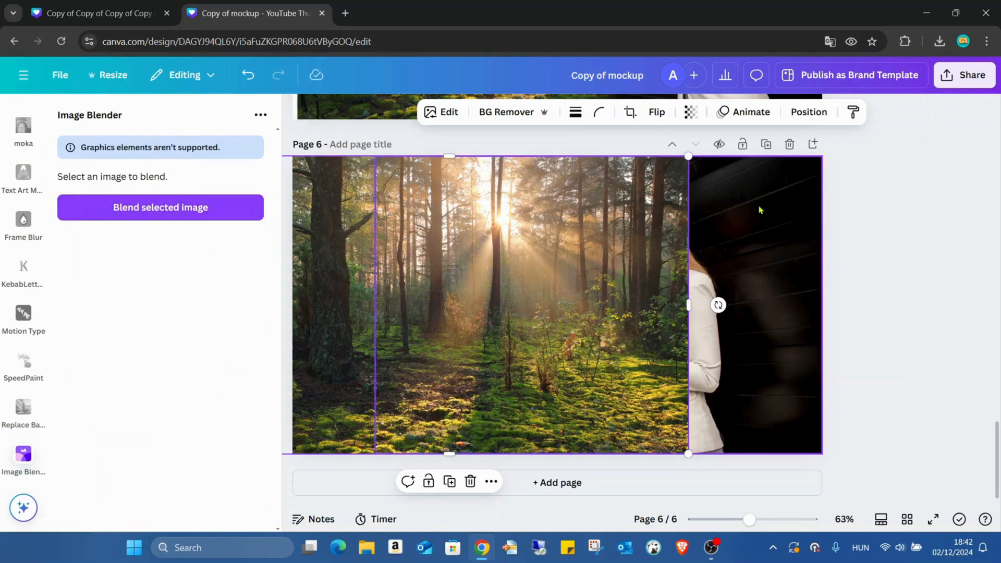
pyautogui.click(196, 225)
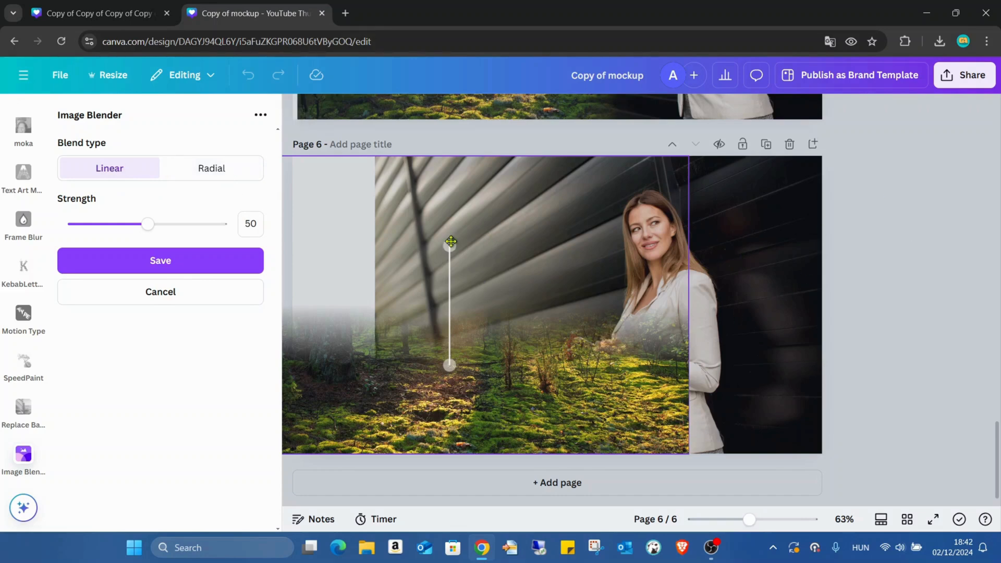
# Set the linear blend horizontally so the forest photo fades out towards the woman
pyautogui.moveTo(452, 242); pyautogui.dragTo(598, 308)
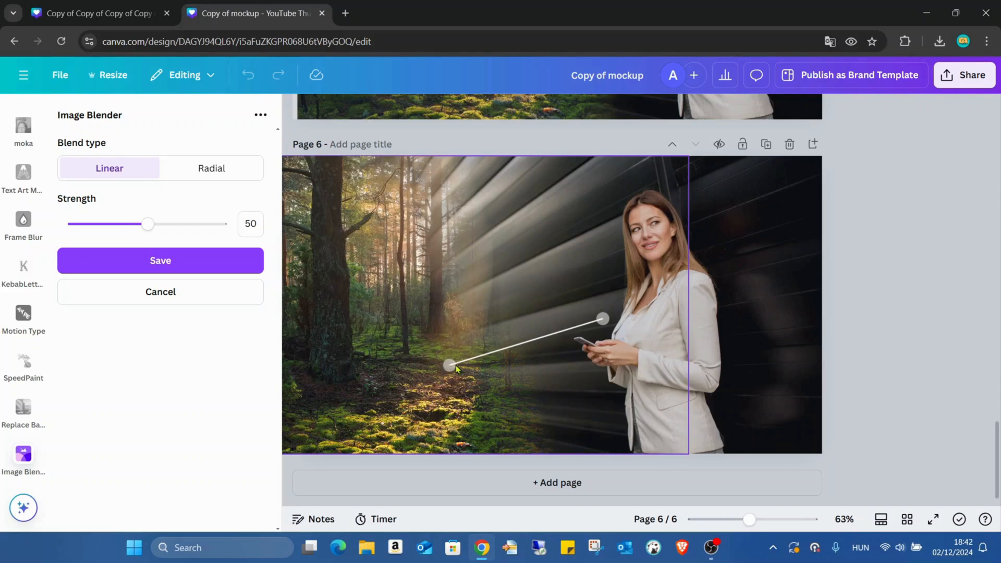
pyautogui.moveTo(456, 365); pyautogui.dragTo(440, 294)
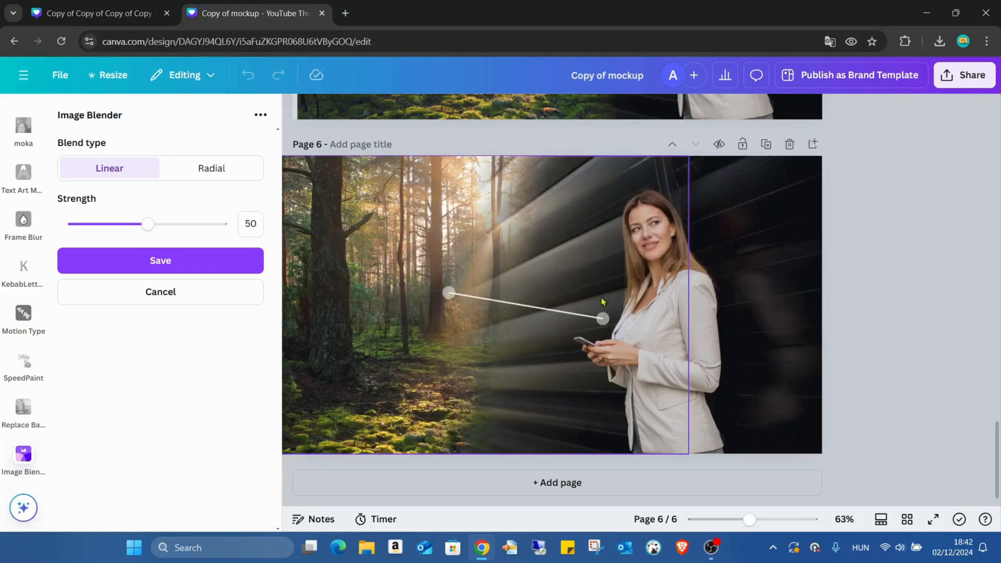
pyautogui.moveTo(599, 317); pyautogui.dragTo(622, 287)
pyautogui.moveTo(453, 293); pyautogui.dragTo(517, 298)
pyautogui.moveTo(632, 295); pyautogui.dragTo(666, 293)
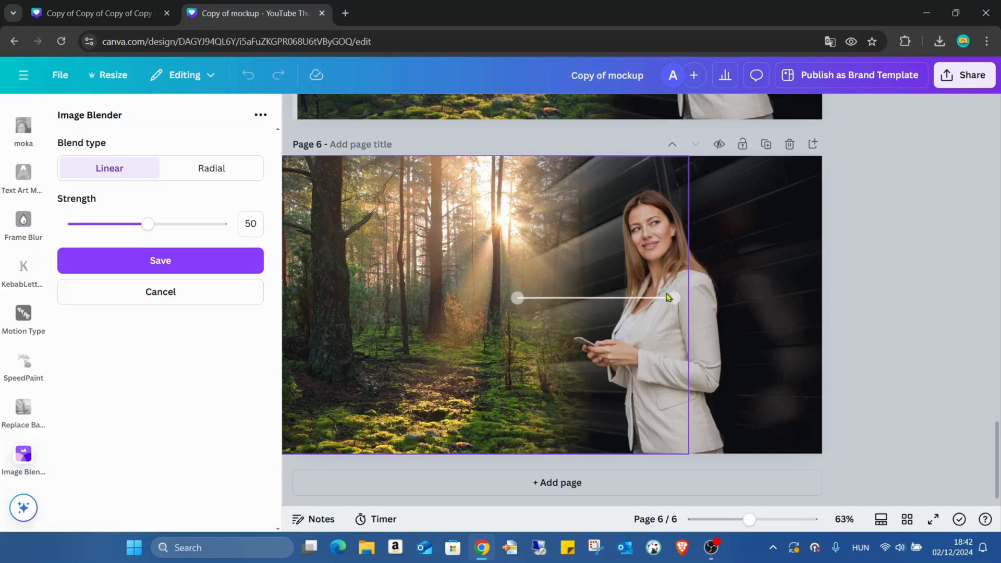
# Set the blend strength to 30 and save the blend
pyautogui.moveTo(149, 224); pyautogui.dragTo(122, 226)
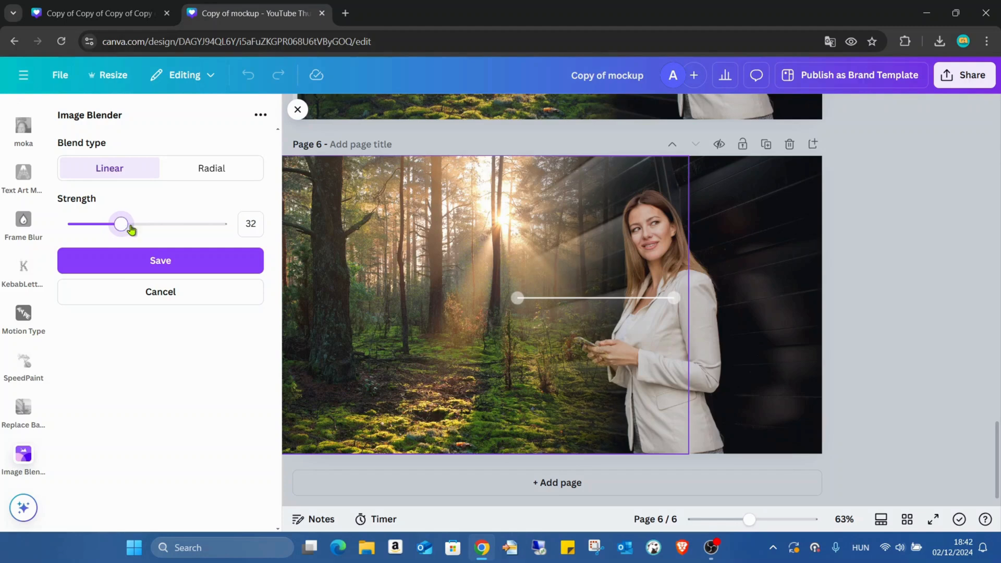
pyautogui.click(251, 224)
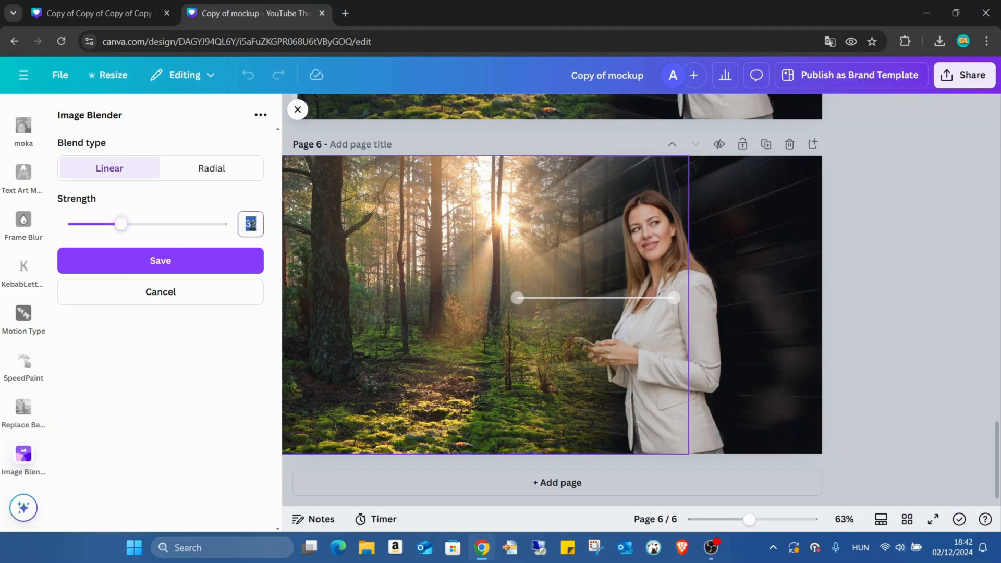
pyautogui.click(544, 228)
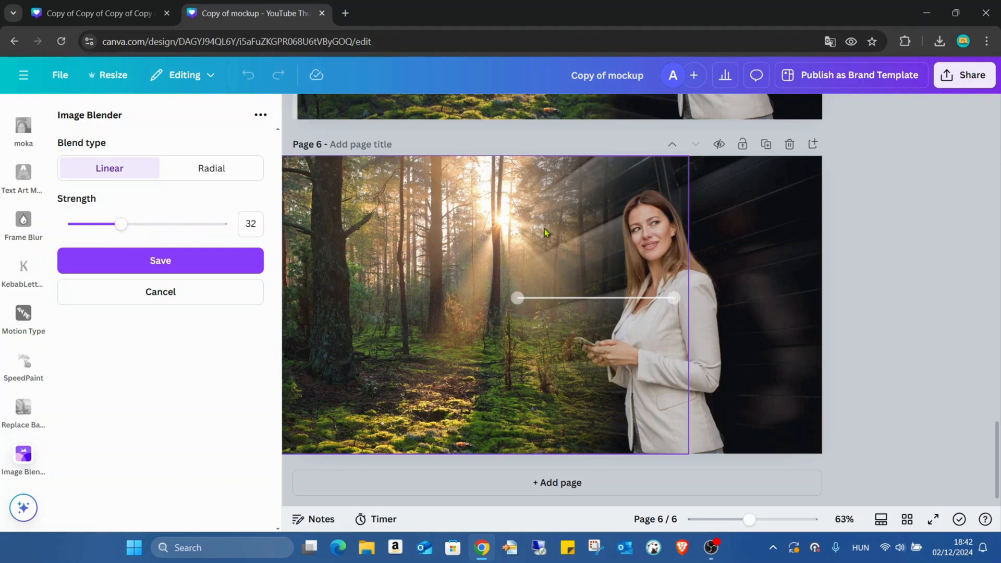
pyautogui.click(249, 223)
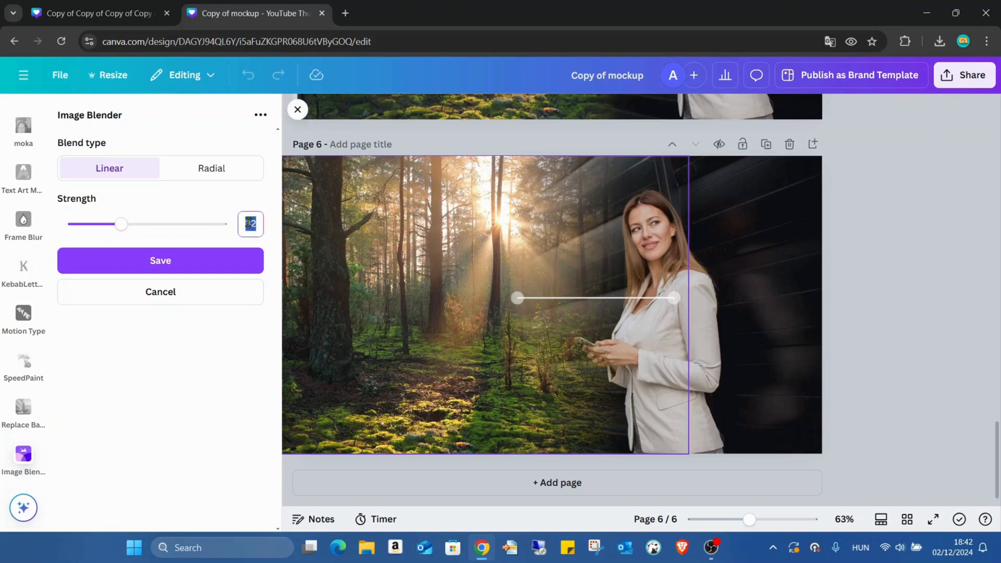
pyautogui.click(479, 202)
pyautogui.click(196, 259)
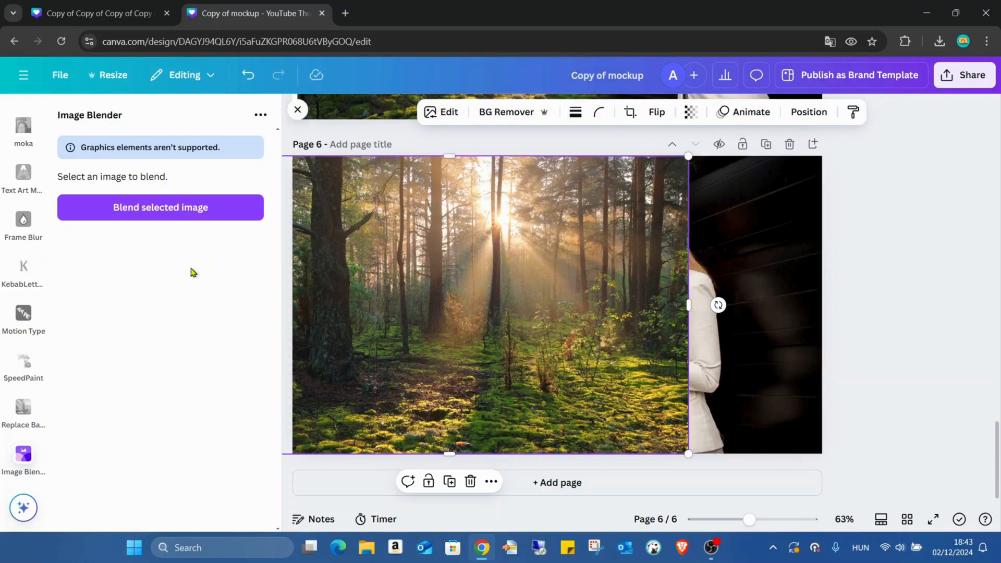
pyautogui.click(202, 198)
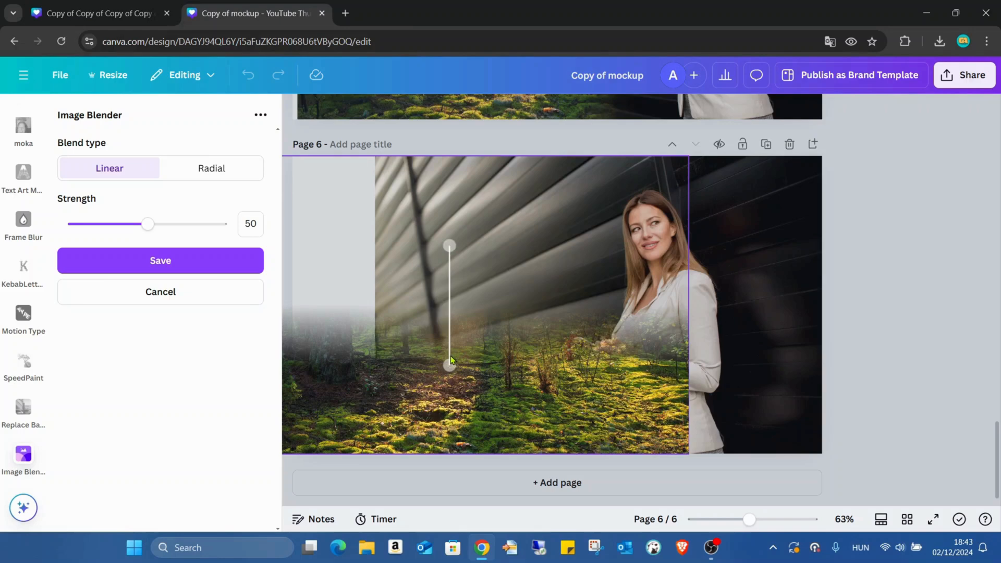
pyautogui.moveTo(448, 362); pyautogui.dragTo(398, 314)
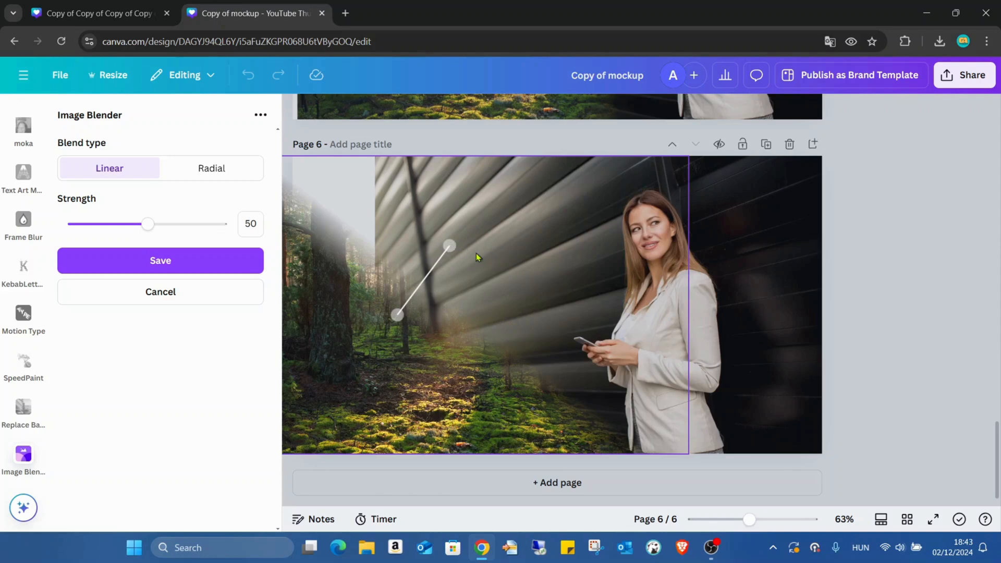
pyautogui.moveTo(455, 249); pyautogui.dragTo(542, 299)
pyautogui.moveTo(397, 315); pyautogui.dragTo(472, 308)
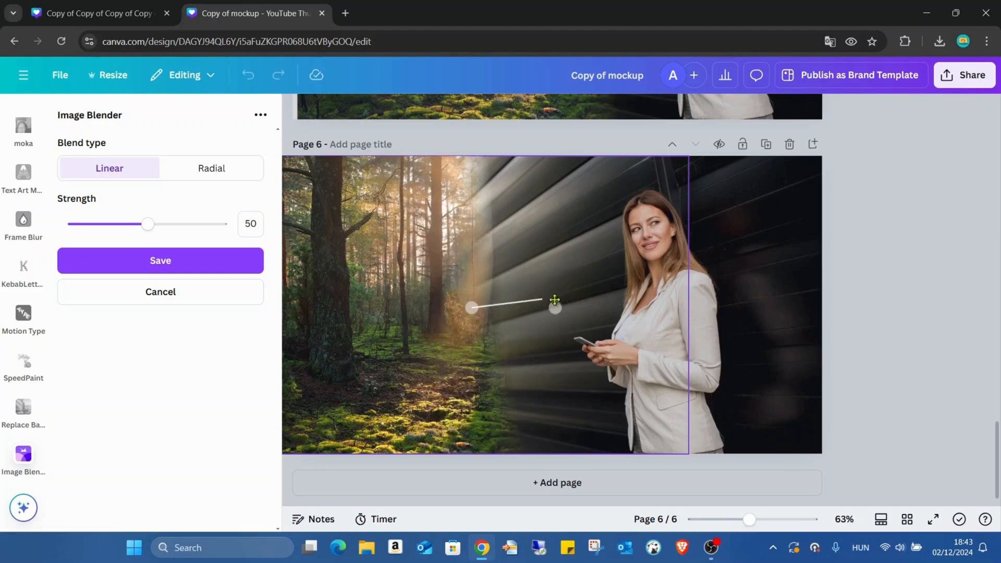
pyautogui.moveTo(542, 298); pyautogui.dragTo(588, 304)
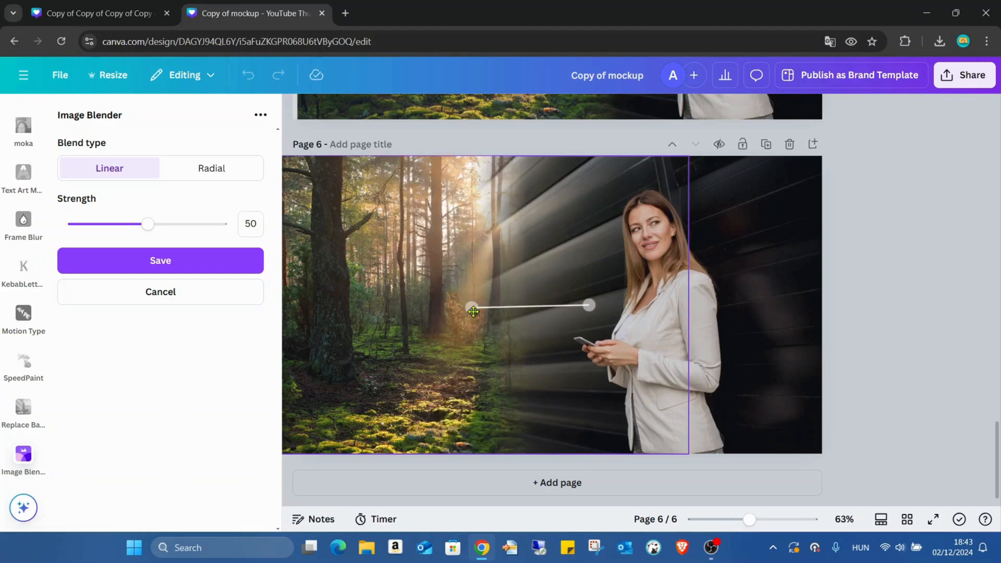
pyautogui.moveTo(471, 307); pyautogui.dragTo(499, 305)
pyautogui.click(764, 209)
# Enlarge the woman's photo on page 6 and reposition it to cover the page's full height and right edge
pyautogui.moveTo(773, 209)
pyautogui.mouseDown()
pyautogui.moveTo(713, 204)
pyautogui.moveTo(775, 203)
pyautogui.mouseUp()
pyautogui.moveTo(730, 391); pyautogui.dragTo(701, 282)
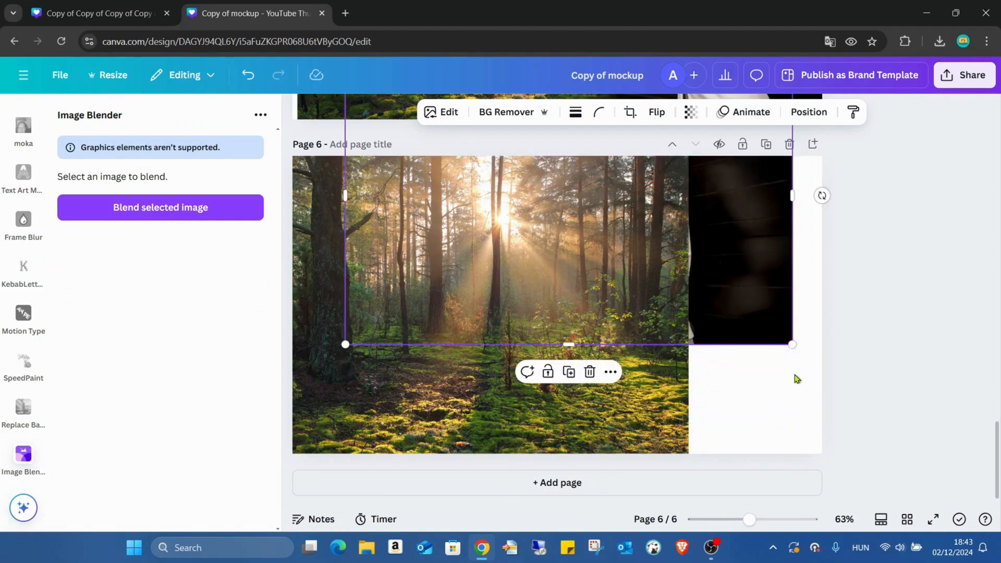
pyautogui.moveTo(792, 344); pyautogui.dragTo(831, 365)
pyautogui.moveTo(738, 311); pyautogui.dragTo(728, 385)
# Shift the forest photo to the right so that it covers the woman completely
pyautogui.click(527, 318)
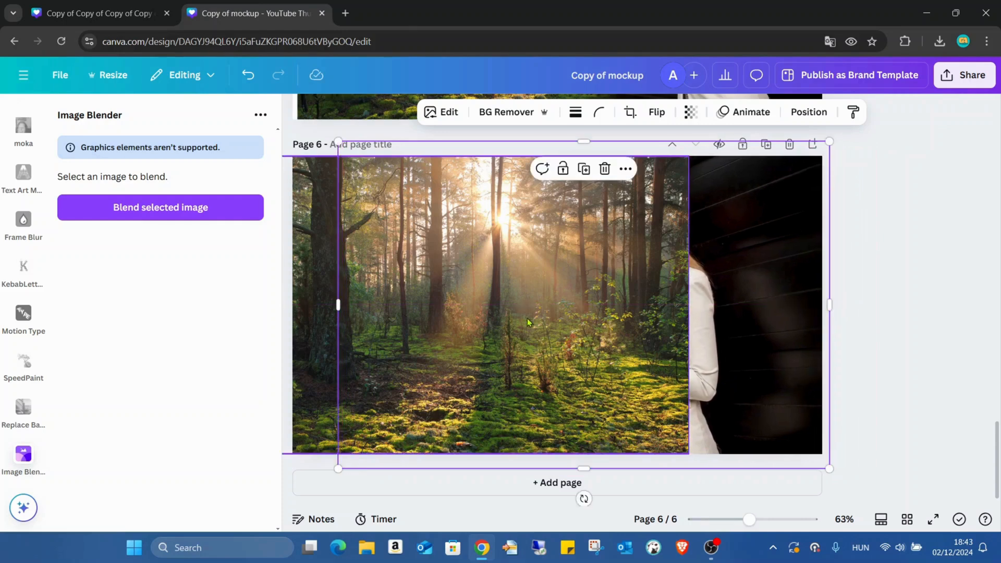
pyautogui.moveTo(555, 293); pyautogui.dragTo(591, 292)
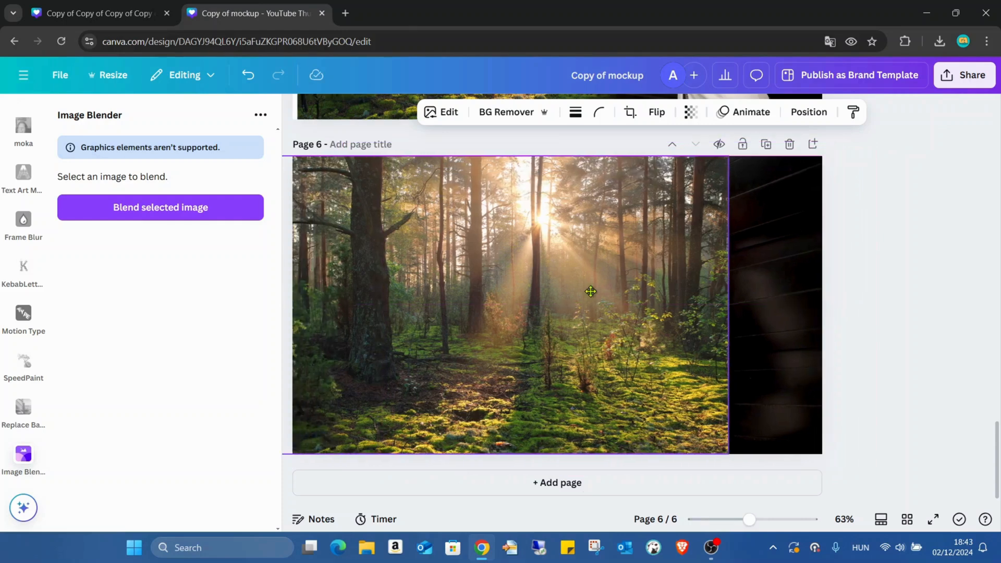
pyautogui.moveTo(486, 282)
pyautogui.mouseDown()
pyautogui.moveTo(509, 277)
pyautogui.moveTo(489, 282)
pyautogui.mouseUp()
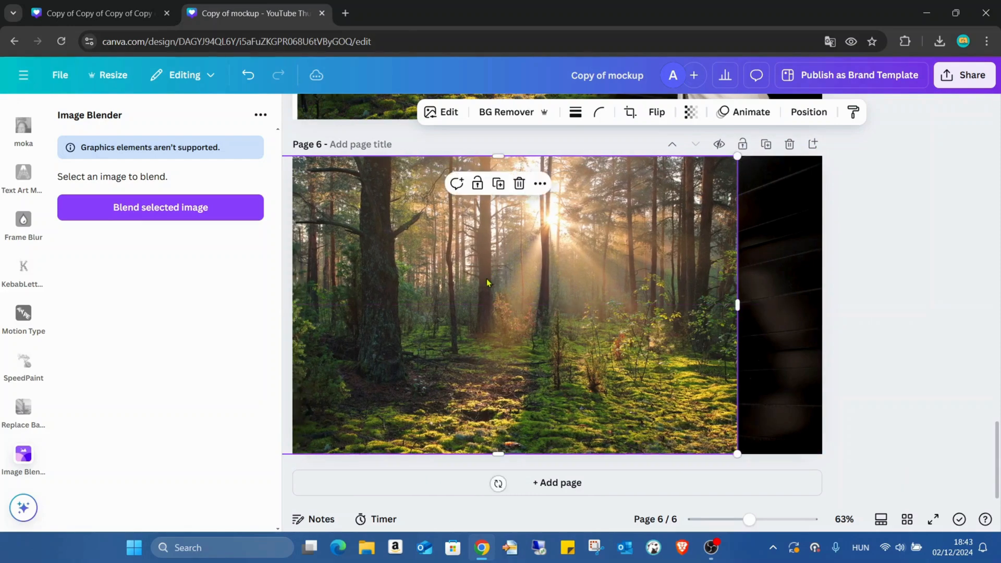
# Blend the forest photo with a horizontal linear fade towards the woman at strength 44 and save it
pyautogui.click(176, 212)
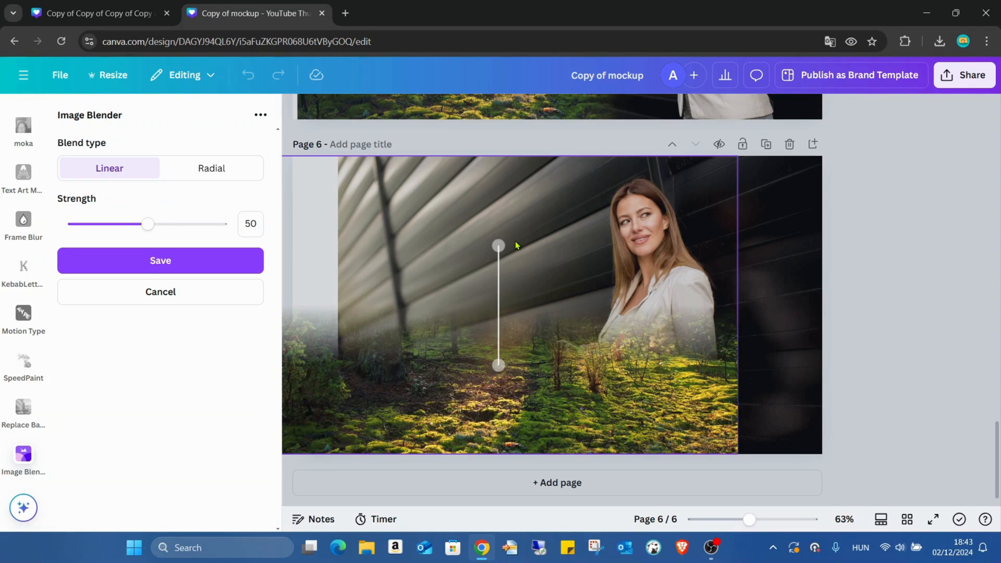
pyautogui.moveTo(495, 253); pyautogui.dragTo(634, 307)
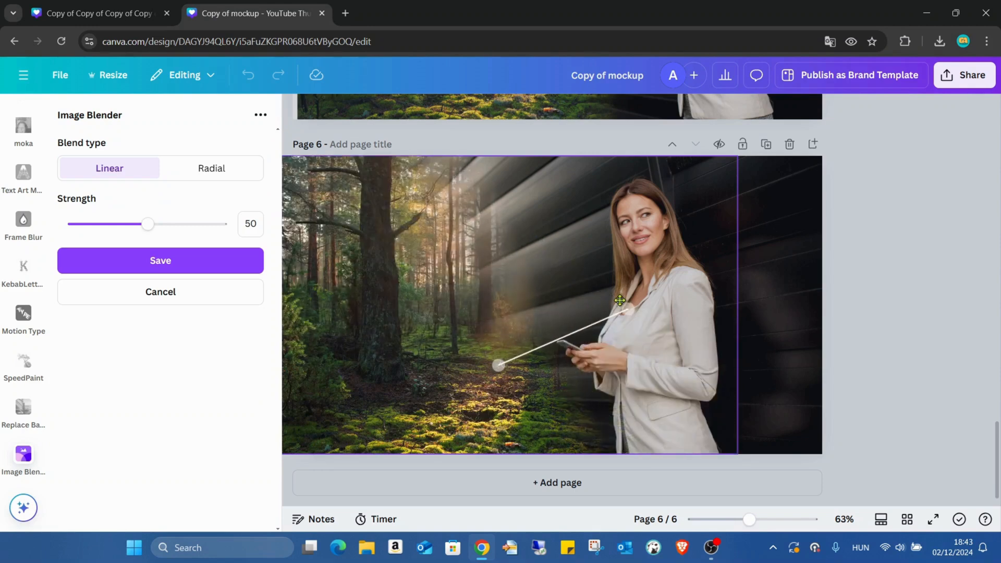
pyautogui.moveTo(495, 366); pyautogui.dragTo(528, 300)
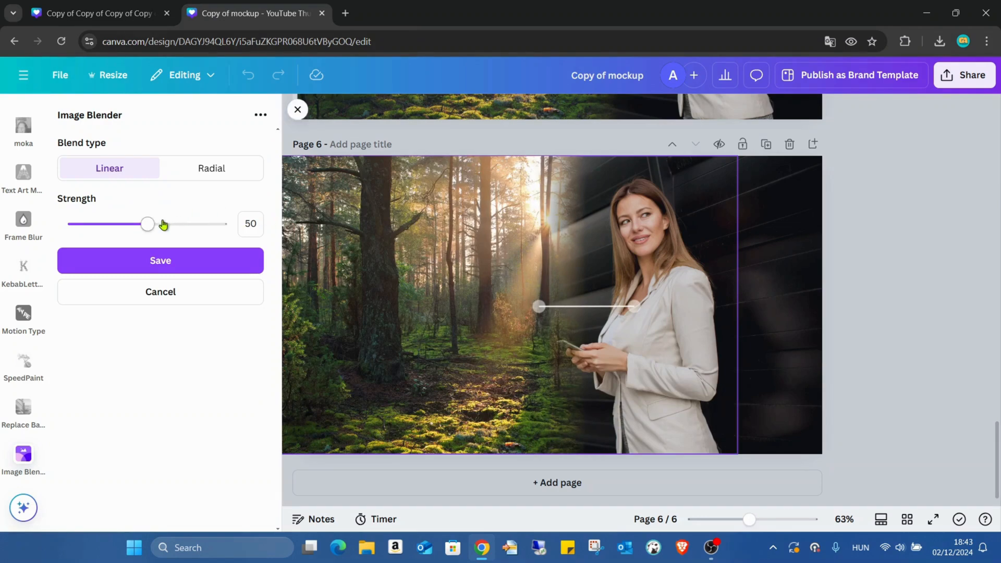
pyautogui.moveTo(148, 224); pyautogui.dragTo(139, 224)
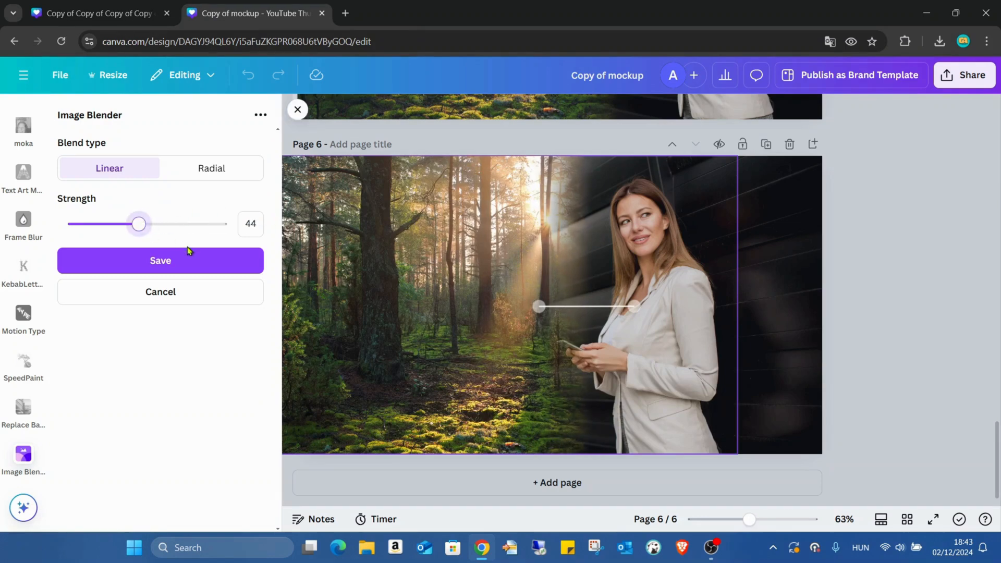
pyautogui.click(185, 271)
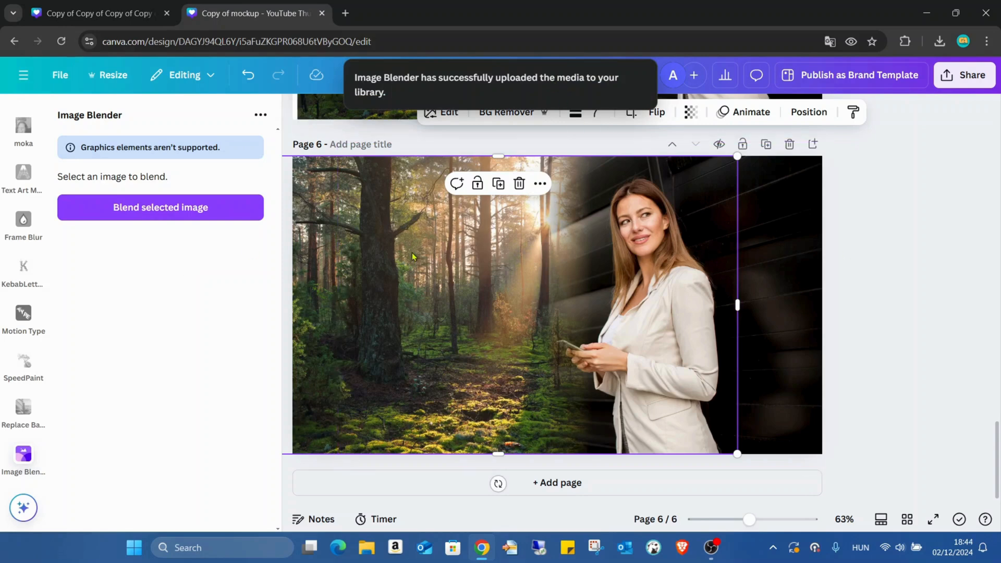
# View the blended page 6 in full screen, then return to the editor
pyautogui.click(908, 286)
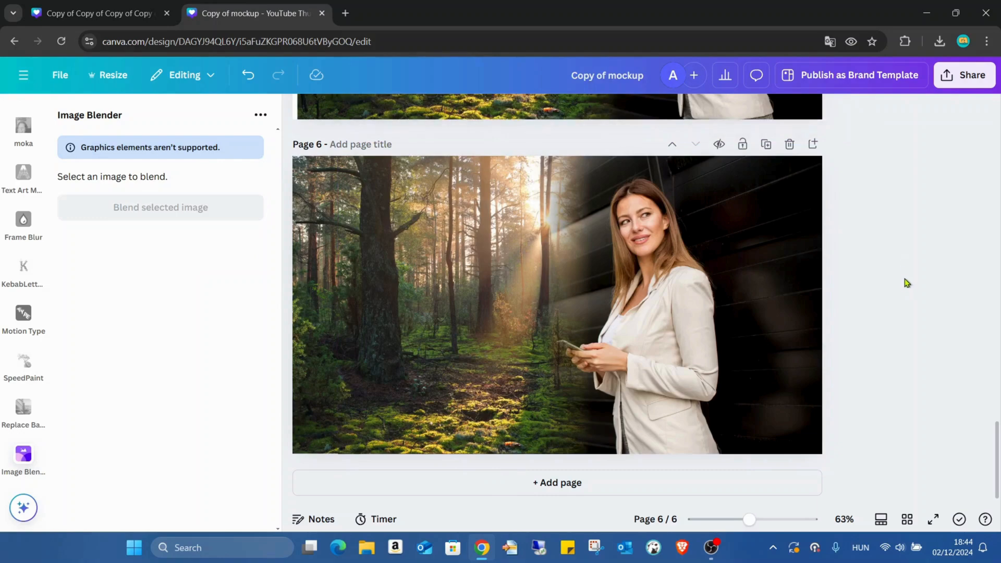
pyautogui.click(933, 519)
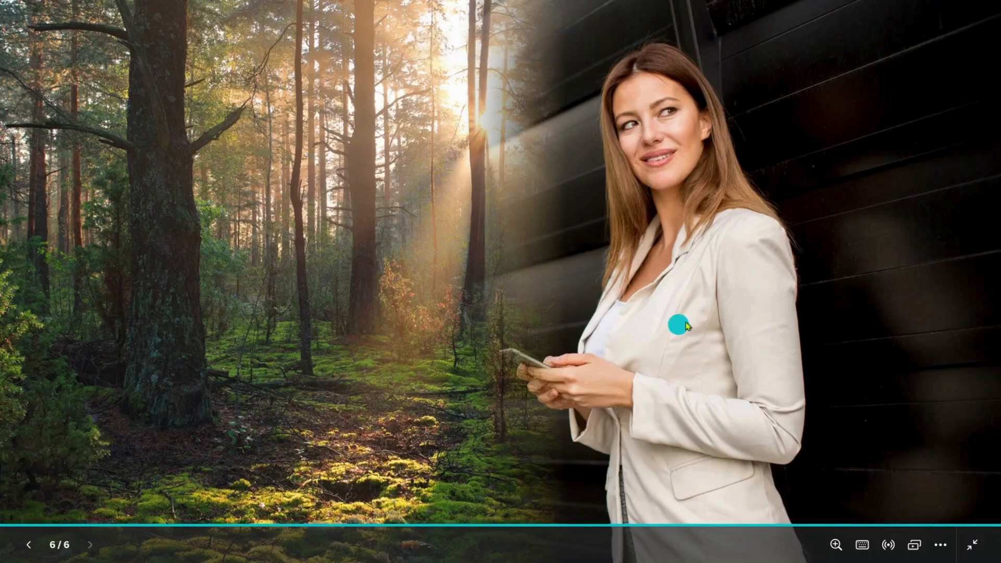
pyautogui.press('Escape')
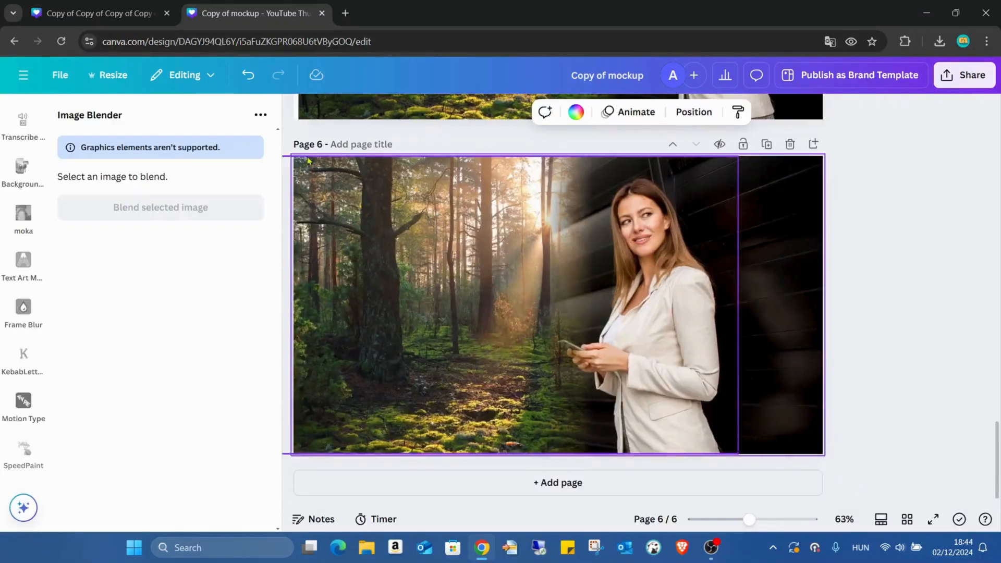
# Add a blank page 7 and place the recently used photo of the woman on it, enlarged to cover the page's right side
pyautogui.click(478, 485)
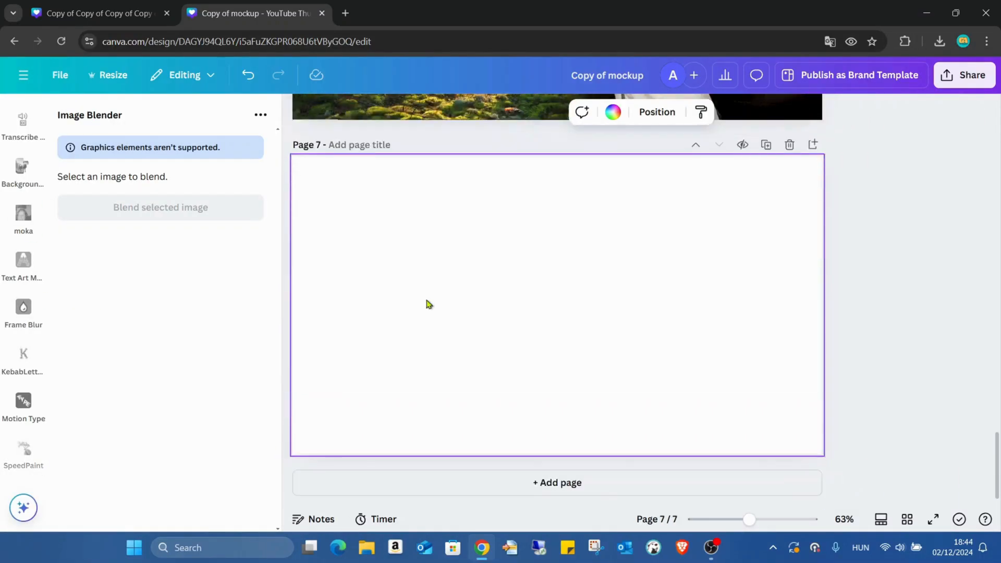
pyautogui.scroll(-5, 22, 191)
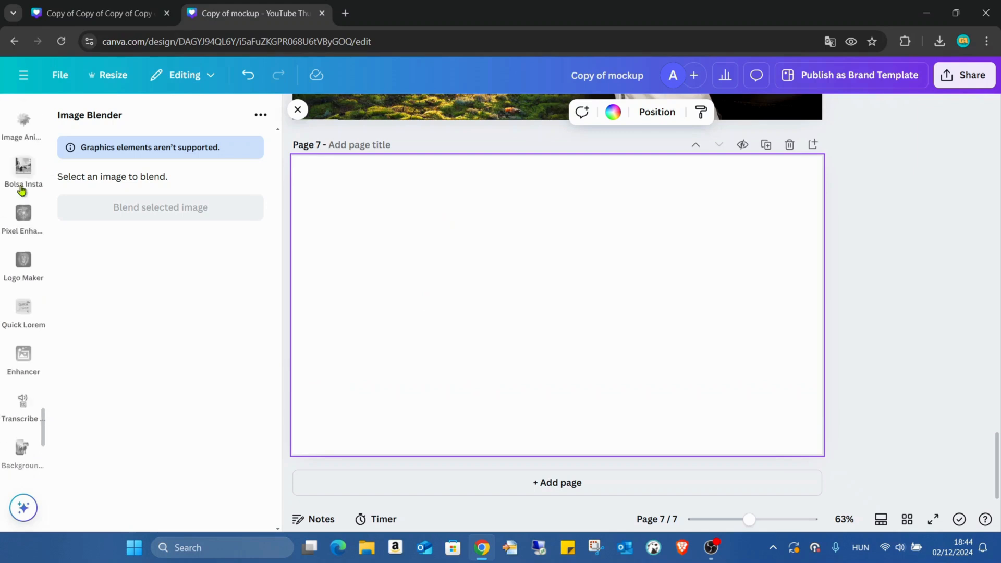
pyautogui.scroll(10, 21, 192)
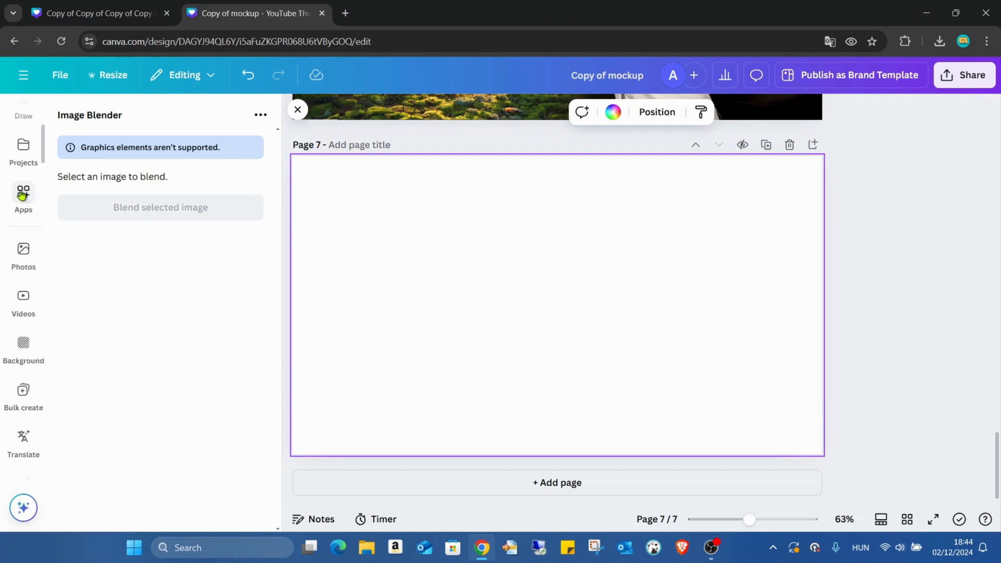
pyautogui.click(23, 167)
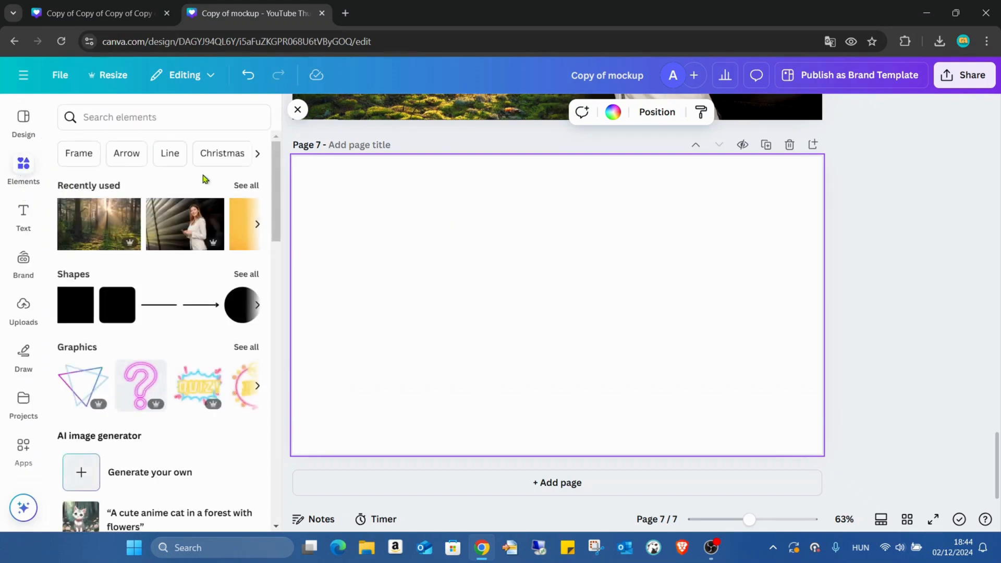
pyautogui.click(191, 232)
pyautogui.moveTo(562, 273); pyautogui.dragTo(580, 237)
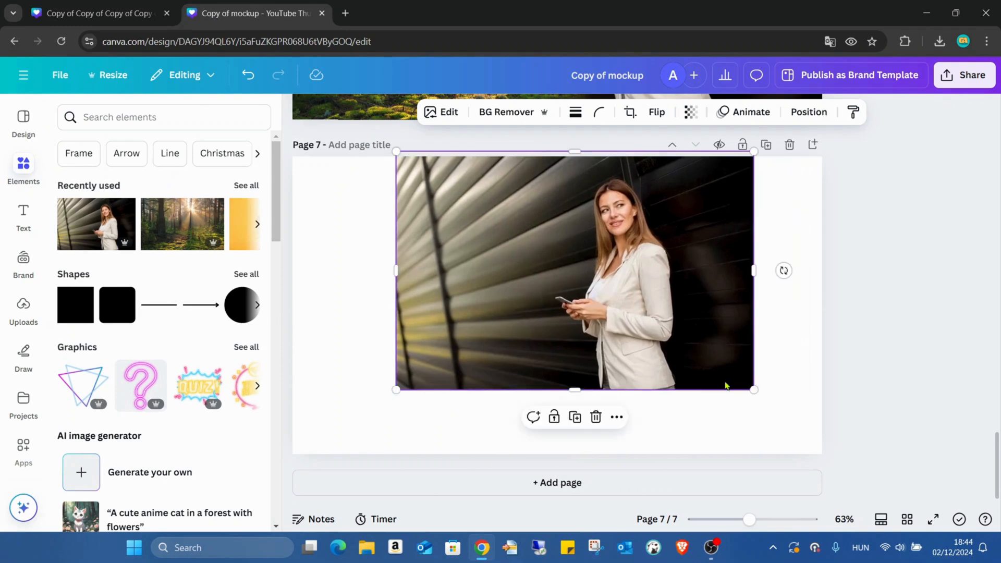
pyautogui.moveTo(753, 389); pyautogui.dragTo(706, 372)
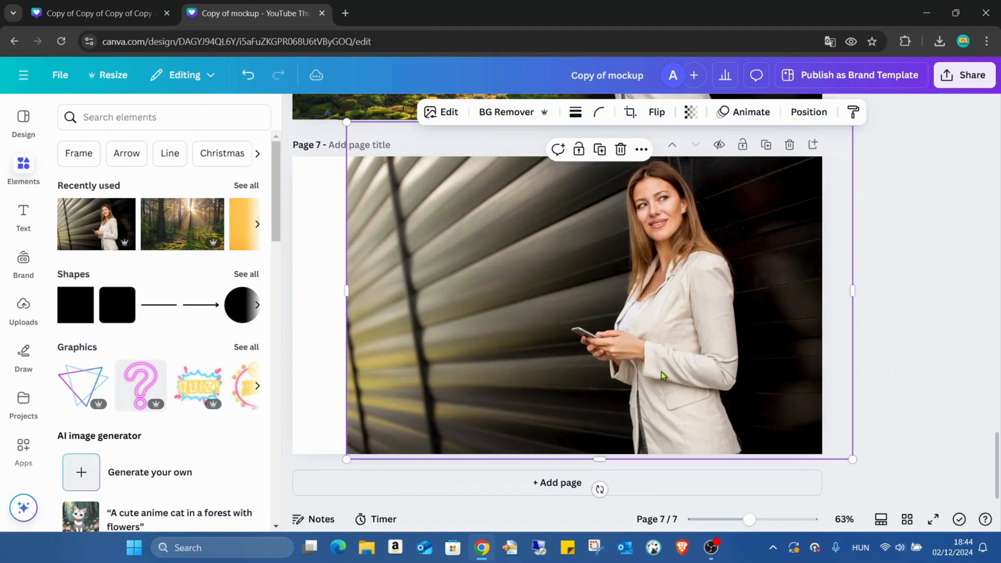
# Place the recently used forest photo on page 7 and enlarge it to cover the whole page, including the woman
pyautogui.click(217, 236)
pyautogui.moveTo(548, 235); pyautogui.dragTo(479, 210)
pyautogui.moveTo(676, 396); pyautogui.dragTo(837, 469)
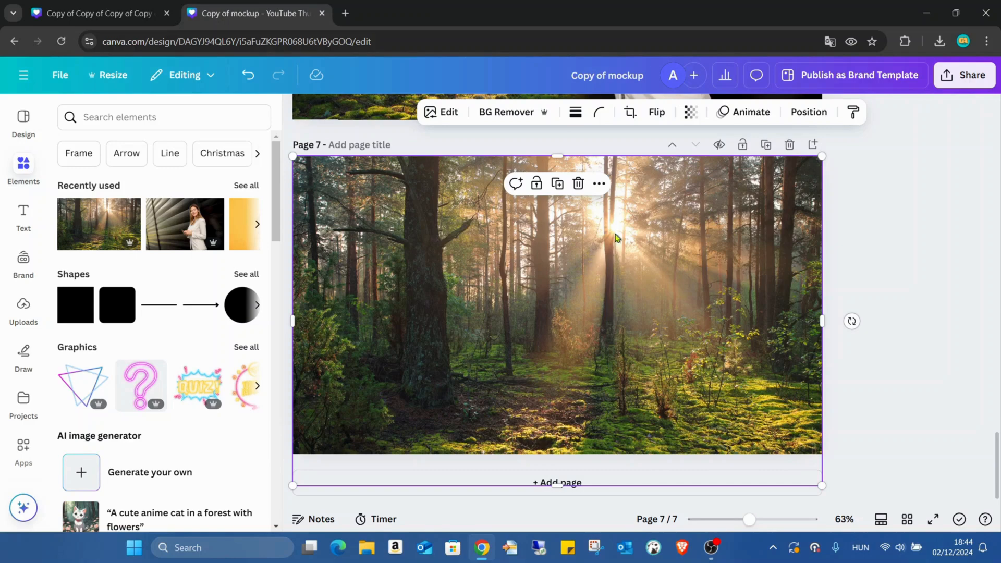
# Start blending the forest photo with the Image Blender app, using the Radial blend type
pyautogui.click(23, 450)
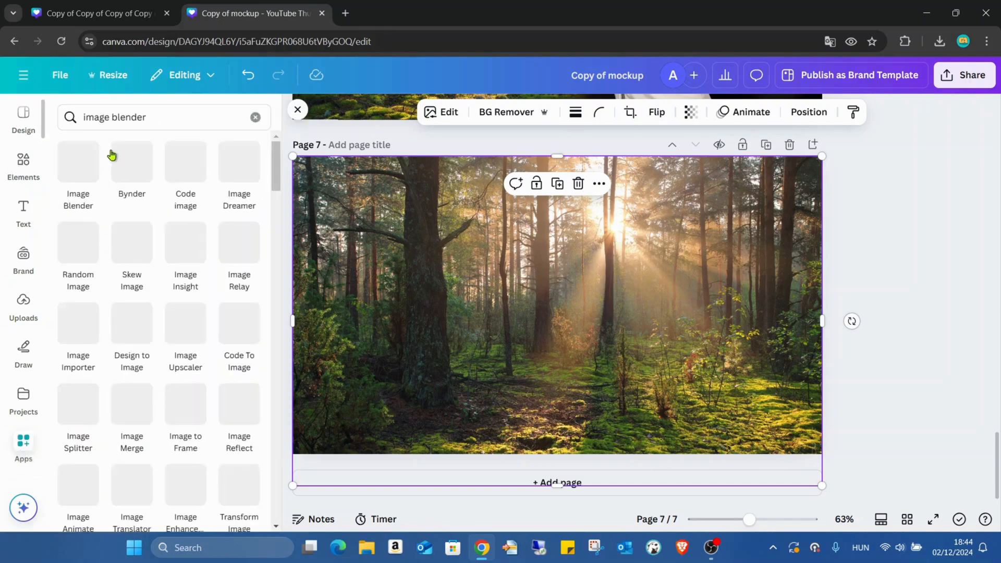
pyautogui.click(89, 166)
pyautogui.click(131, 206)
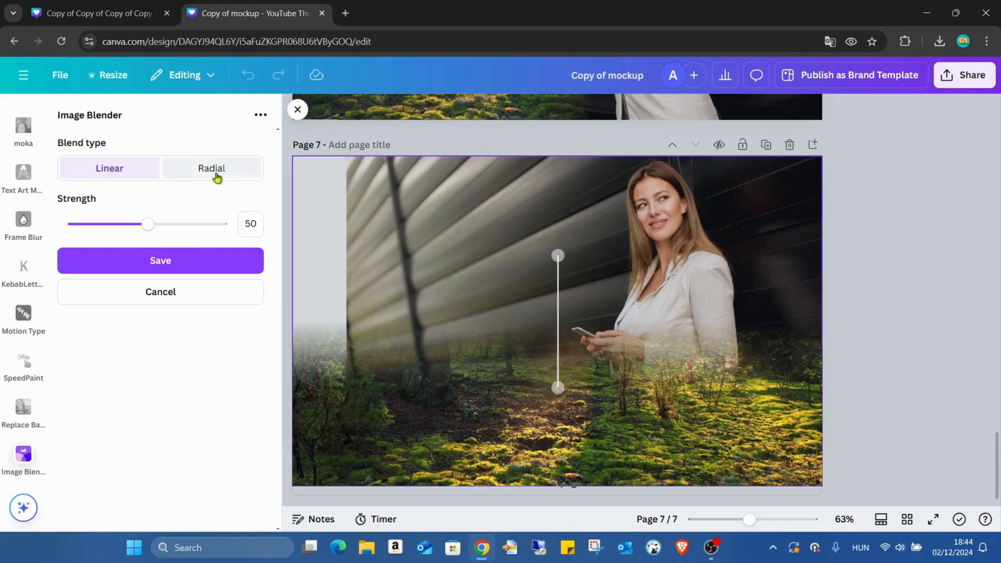
pyautogui.click(216, 175)
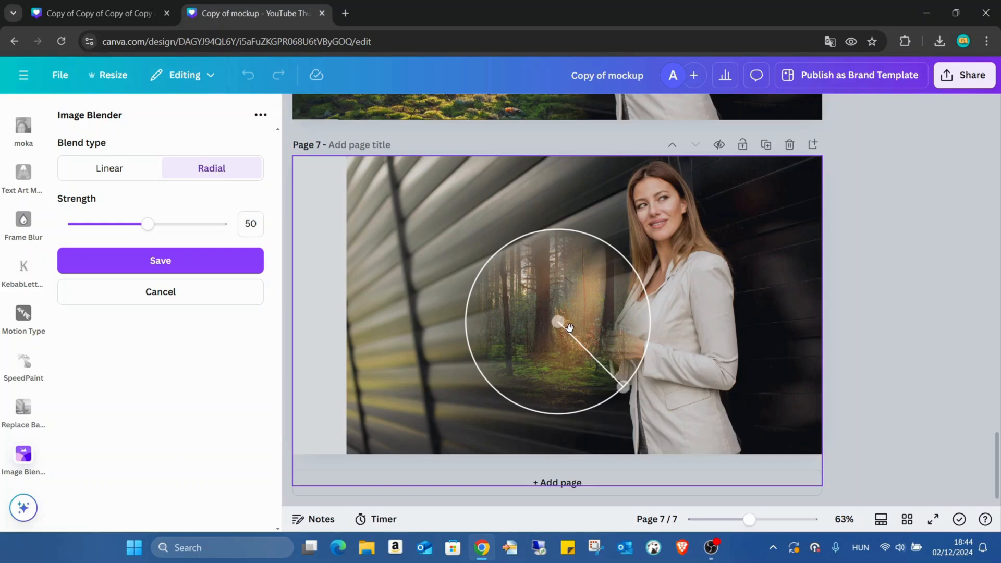
# Move the radial blend's centre to the page's left side, widen its circle until it reaches the woman, and save the blend
pyautogui.moveTo(550, 297); pyautogui.dragTo(368, 209)
pyautogui.moveTo(441, 301); pyautogui.dragTo(567, 397)
pyautogui.moveTo(539, 360); pyautogui.dragTo(538, 372)
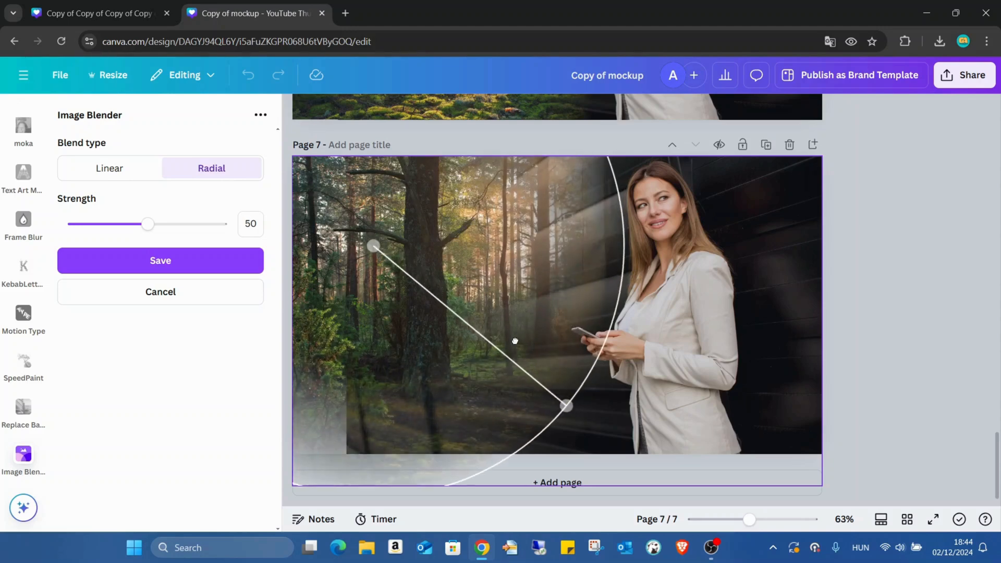
pyautogui.click(113, 261)
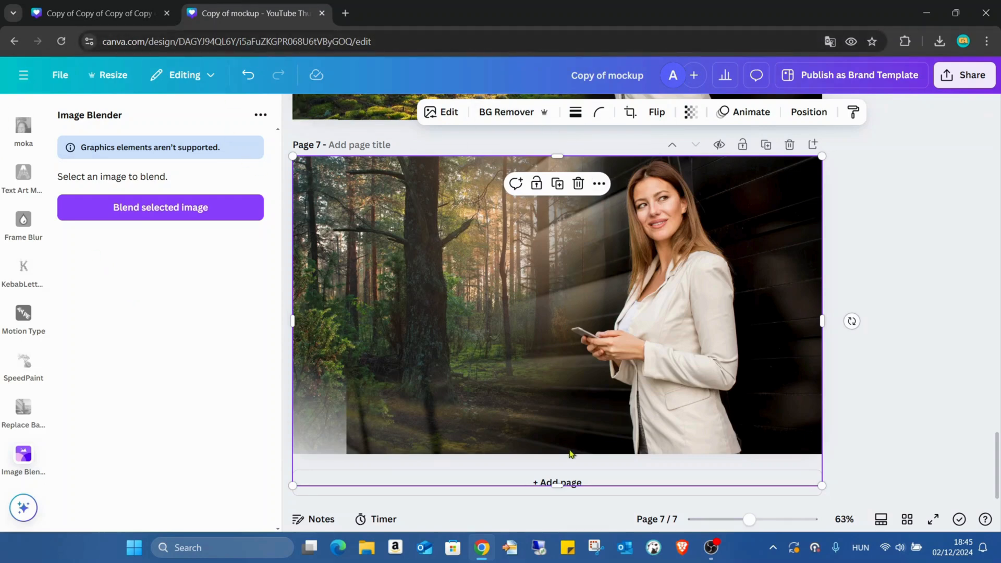
# View the blended page 7 in full screen
pyautogui.click(935, 520)
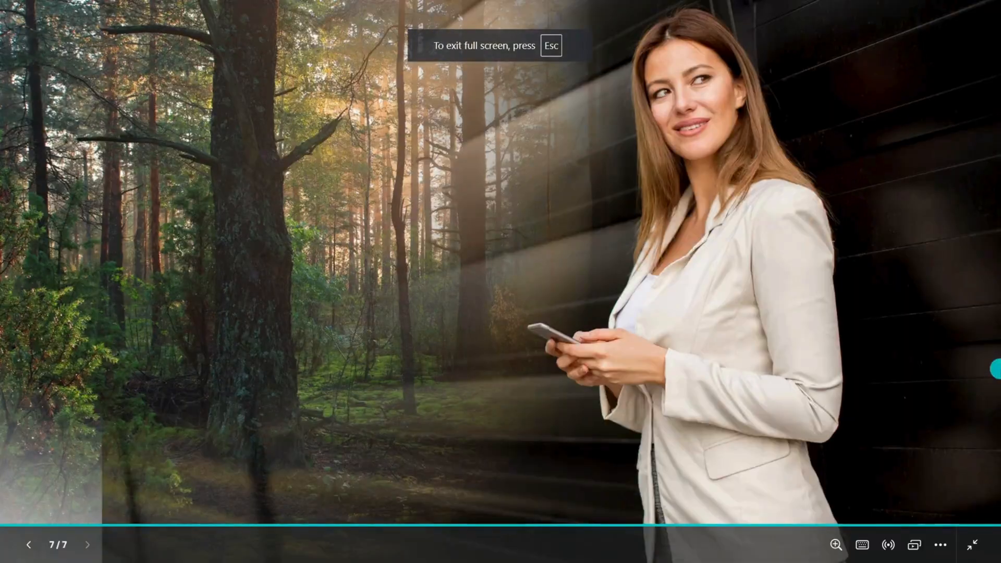